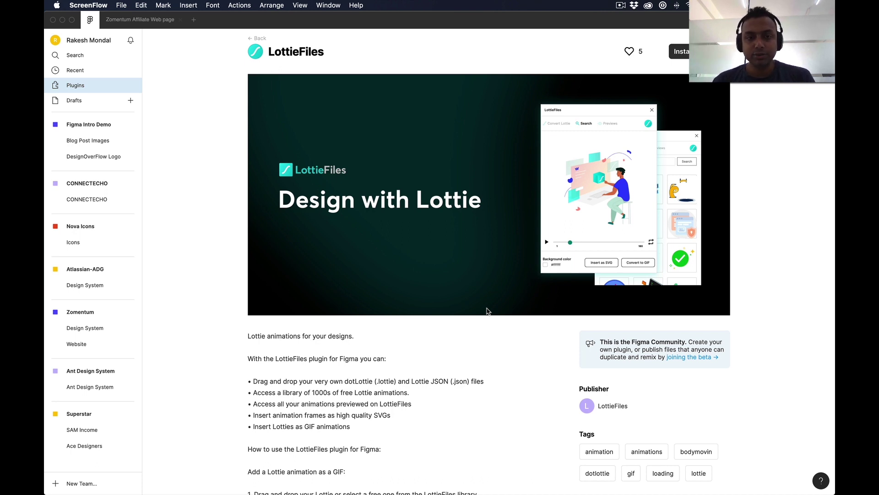
- Bring Figma to the front, where the LottieFiles community plugin page is showing
{"action": "left_click", "coordinate": [73, 88]}
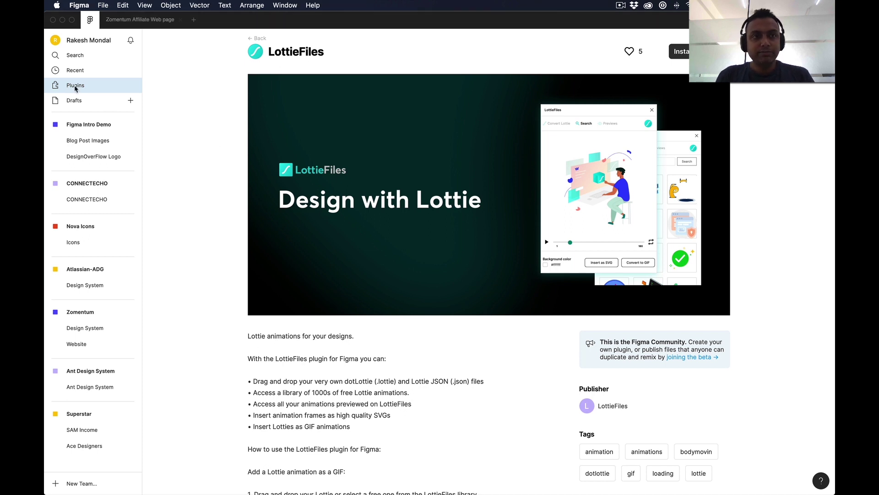
- Search the full plugin browser for 'littie' to find the installed LottieFiles plugin
{"action": "left_click", "coordinate": [75, 87]}
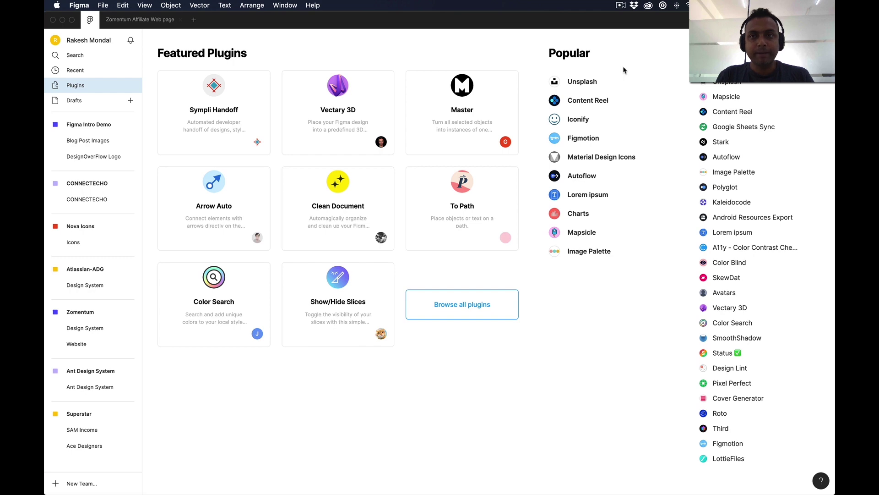
{"action": "left_click", "coordinate": [480, 313]}
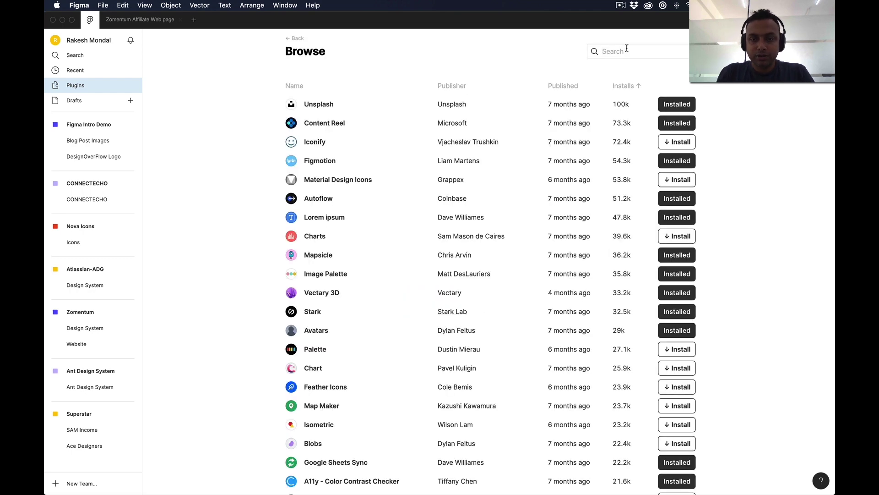
{"action": "type", "text": "litt"}
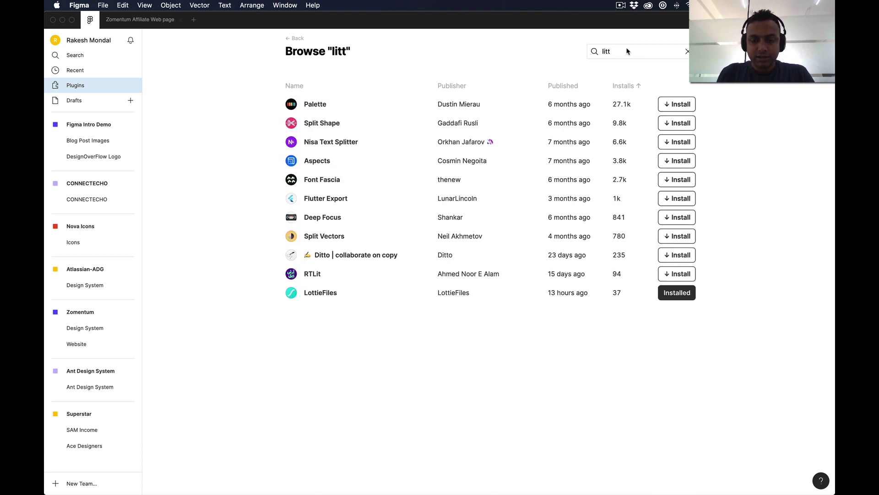
{"action": "type", "text": "ie"}
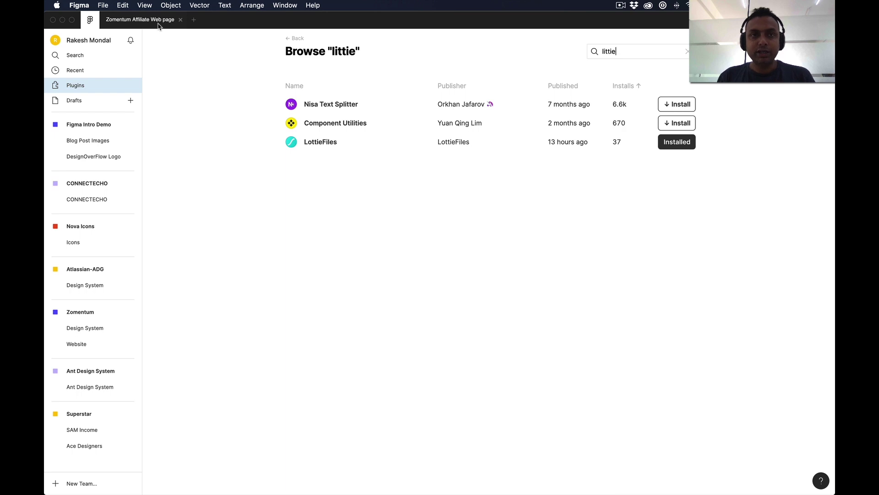
- Drag the hero illustration frame off the Zomentum Affiliate Web page, then reselect the page frame
{"action": "left_click", "coordinate": [159, 26]}
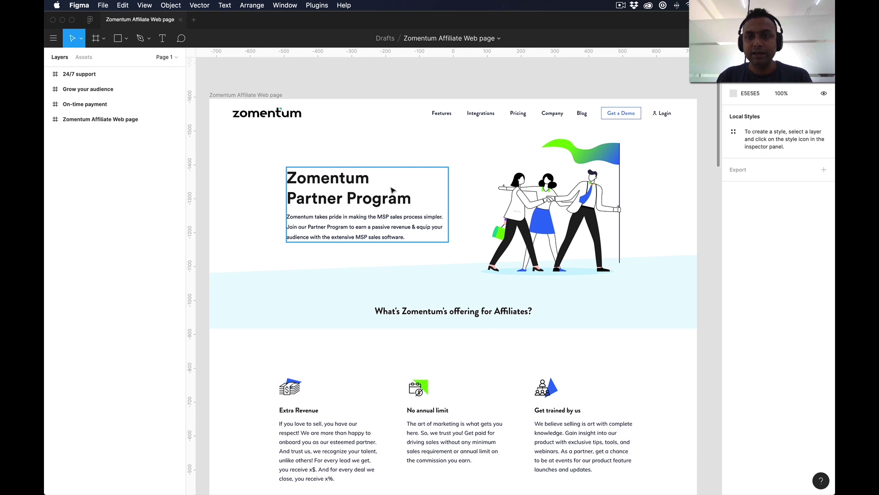
{"action": "left_click", "coordinate": [564, 220]}
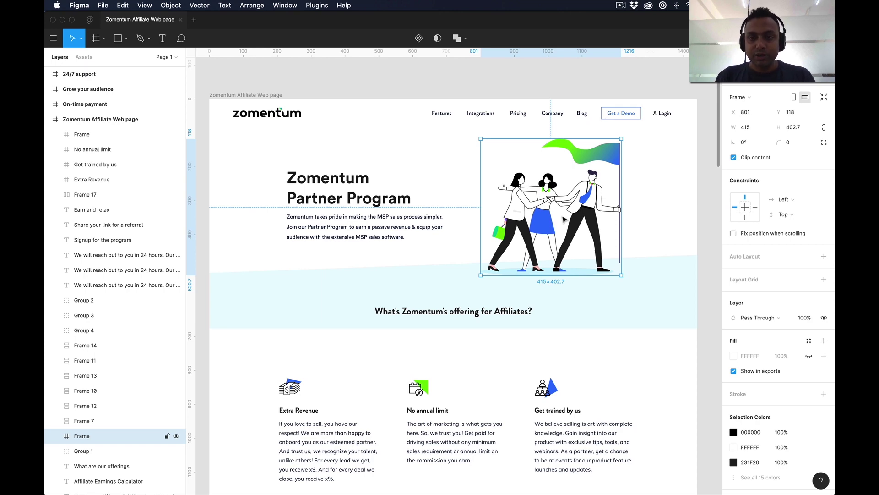
{"action": "scroll", "coordinate": [535, 238], "scroll_direction": "down", "scroll_amount": 5}
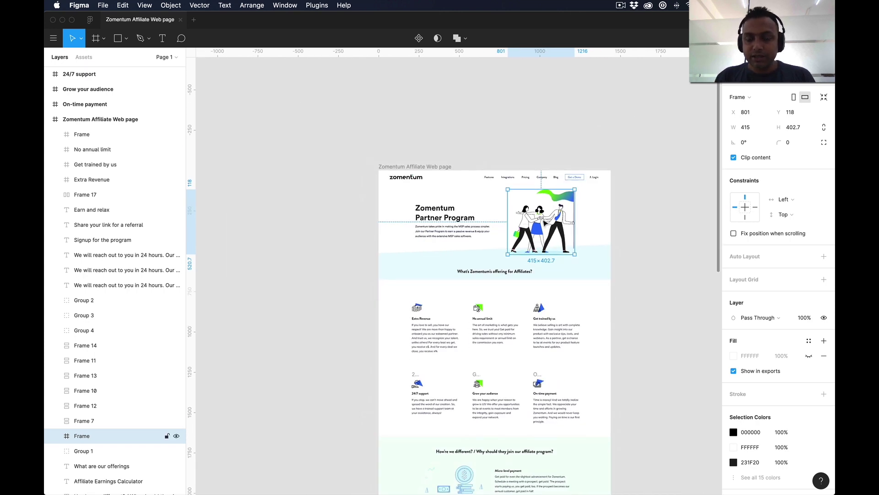
{"action": "left_click_drag", "start_coordinate": [545, 222], "coordinate": [676, 118]}
{"action": "scroll", "coordinate": [632, 234], "scroll_direction": "up", "scroll_amount": 4}
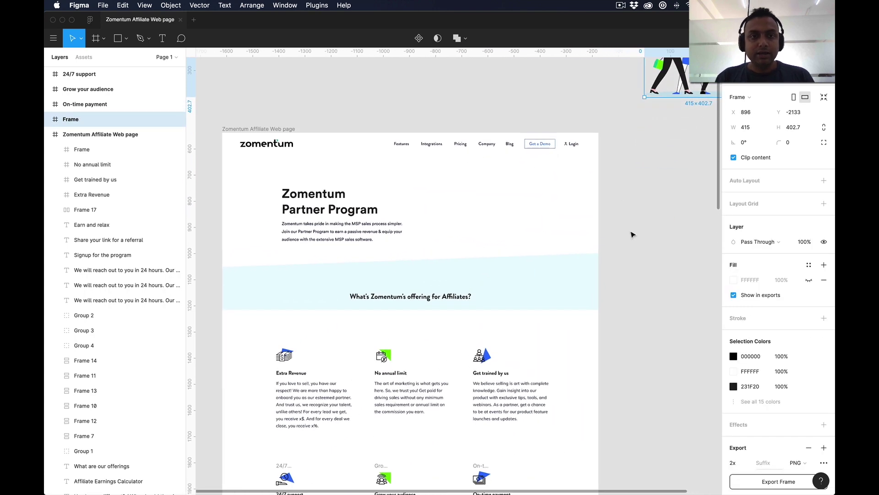
{"action": "scroll", "coordinate": [630, 233], "scroll_direction": "down", "scroll_amount": 2}
{"action": "left_click", "coordinate": [251, 102]}
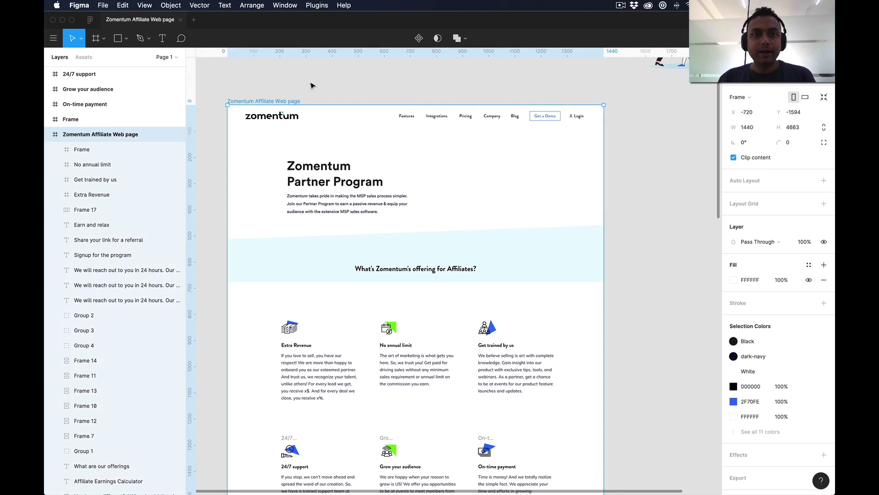
{"action": "left_click", "coordinate": [313, 5]}
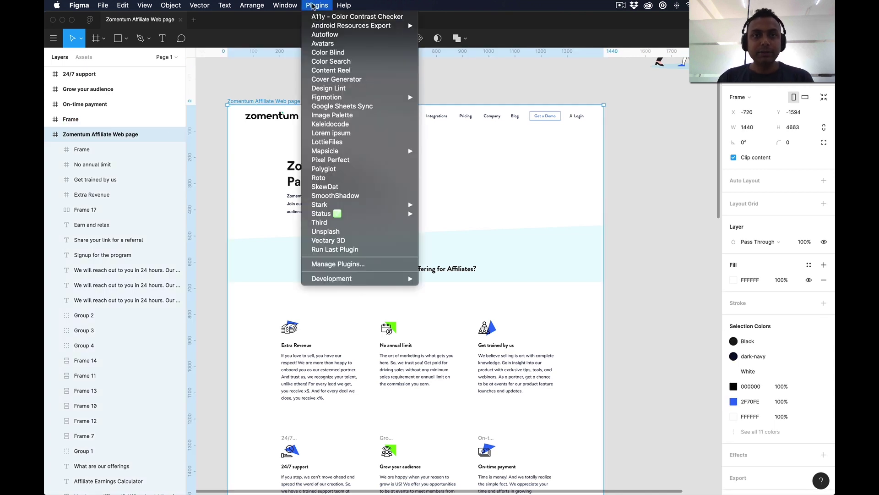
- Launch the LottieFiles plugin and position its window on the right of the canvas
{"action": "left_click", "coordinate": [352, 145]}
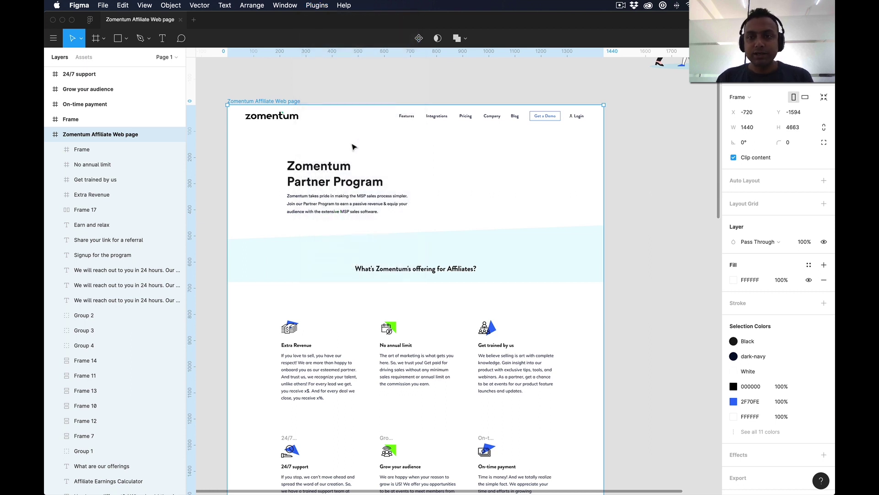
{"action": "left_click_drag", "start_coordinate": [494, 127], "coordinate": [627, 143]}
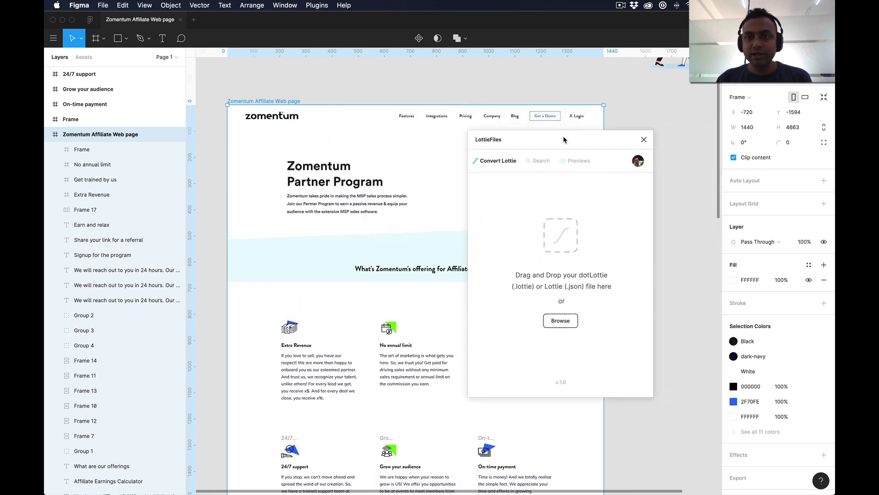
- Look over saved animation previews, then shift the LottieFiles window right and show popular animations
{"action": "left_click", "coordinate": [581, 164]}
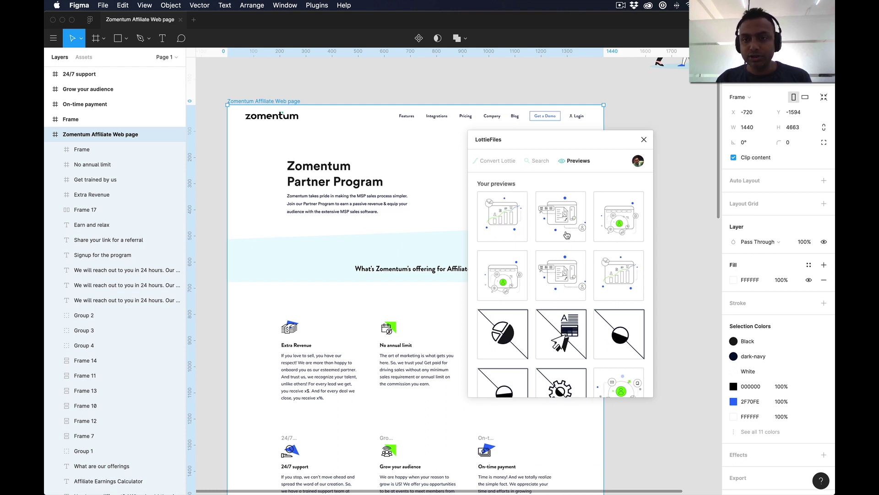
{"action": "scroll", "coordinate": [557, 299], "scroll_direction": "down", "scroll_amount": 3}
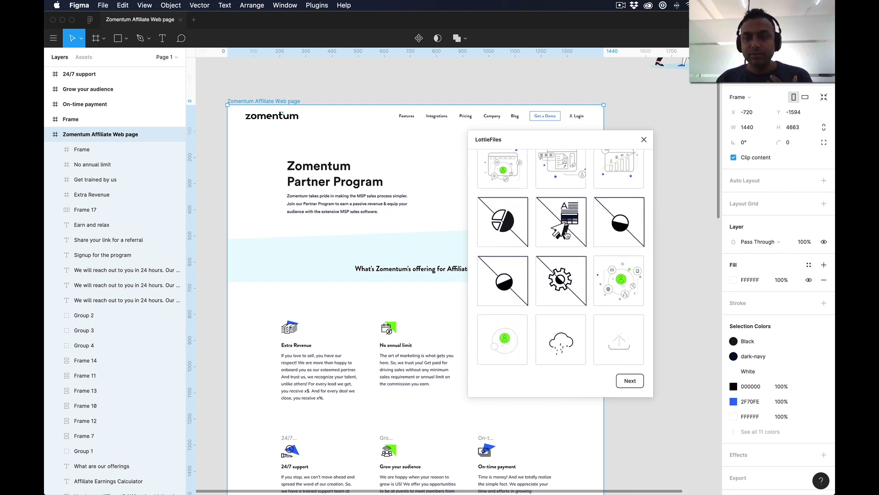
{"action": "scroll", "coordinate": [567, 234], "scroll_direction": "up", "scroll_amount": 3}
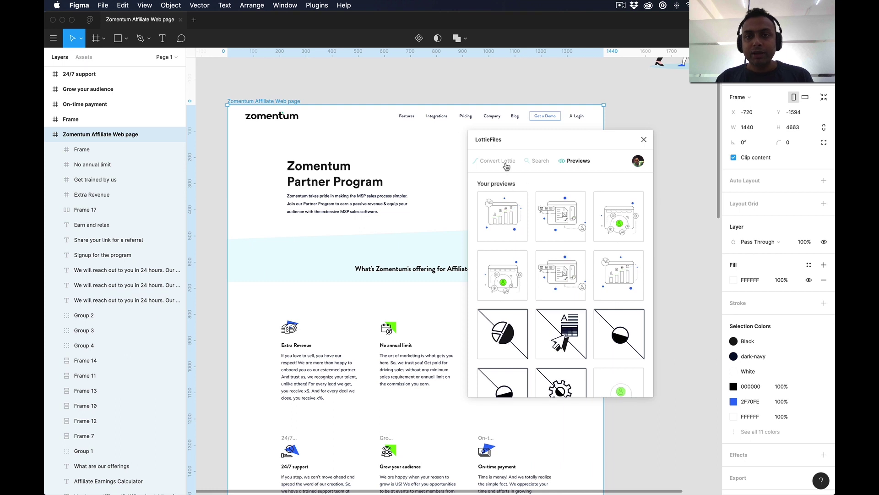
{"action": "left_click", "coordinate": [506, 166]}
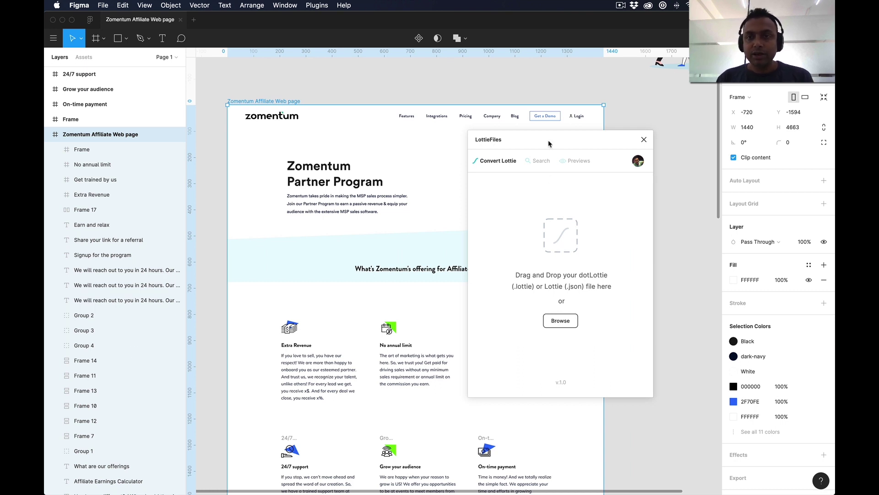
{"action": "left_click_drag", "start_coordinate": [543, 142], "coordinate": [603, 149]}
{"action": "left_click", "coordinate": [562, 164]}
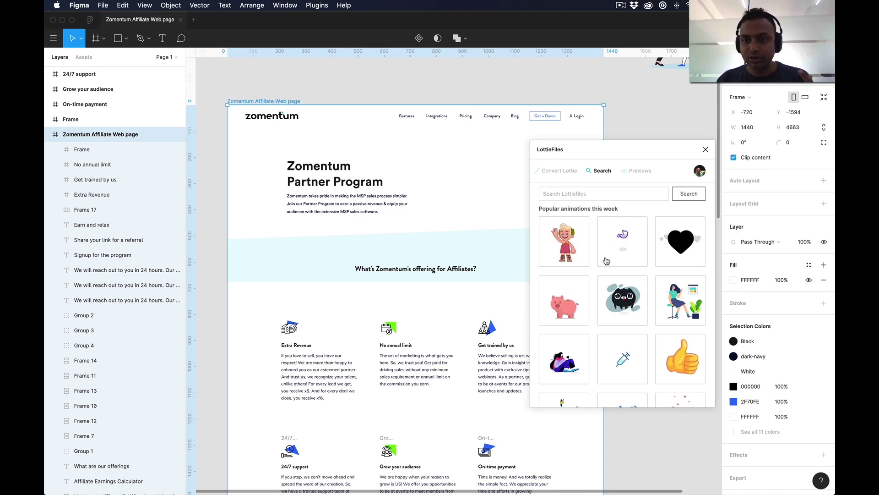
- Convert the woman-with-plant animation to a GIF with a #ffffff background
{"action": "scroll", "coordinate": [606, 260], "scroll_direction": "down", "scroll_amount": 3}
{"action": "scroll", "coordinate": [606, 260], "scroll_direction": "up", "scroll_amount": 3}
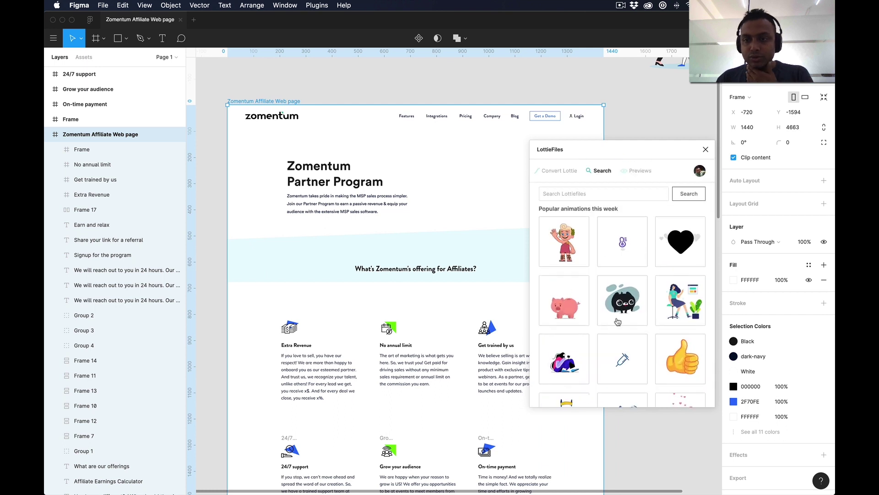
{"action": "left_click", "coordinate": [678, 305]}
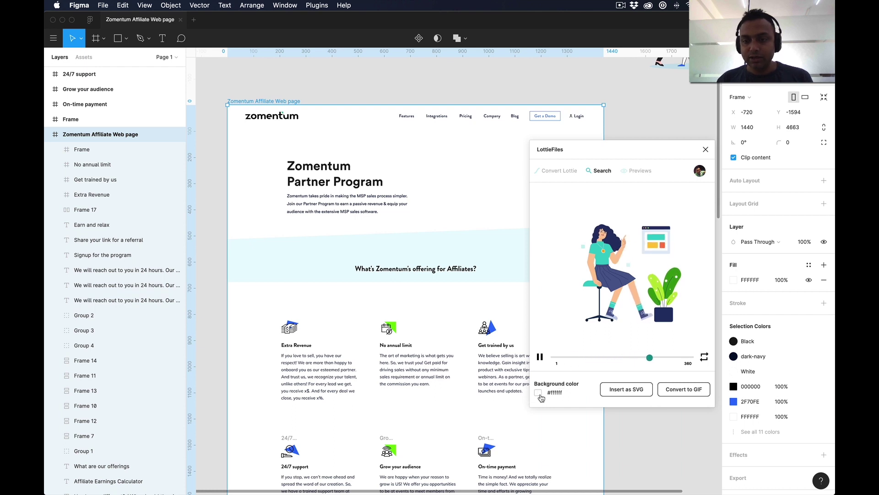
{"action": "left_click", "coordinate": [542, 396]}
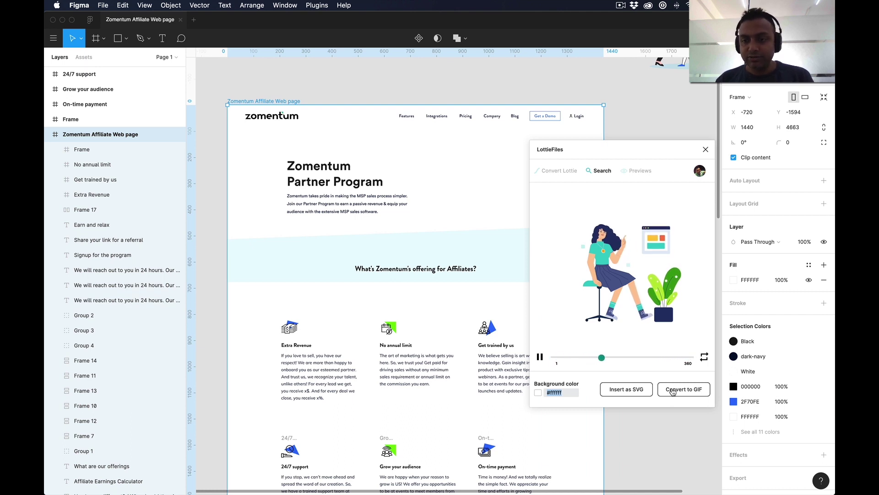
{"action": "left_click", "coordinate": [672, 392]}
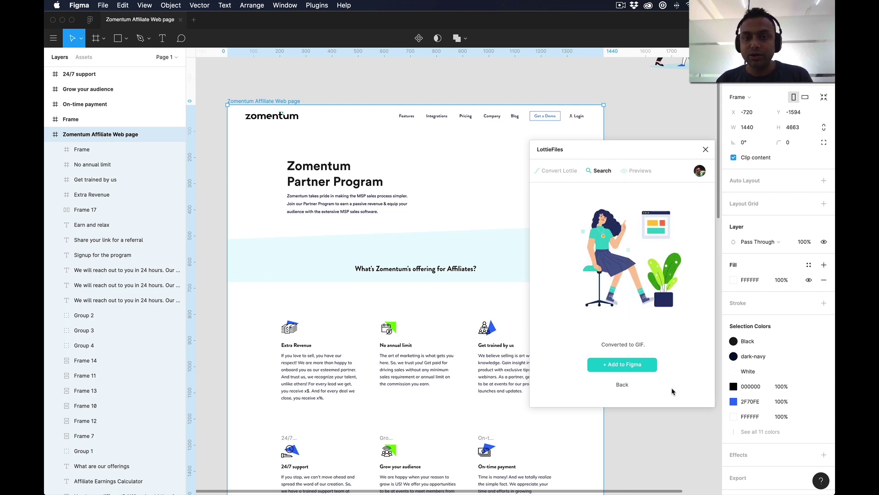
- Draw a 375×275 placeholder rectangle beside the Zomentum Partner Program hero headline
{"action": "scroll", "coordinate": [424, 238], "scroll_direction": "right", "scroll_amount": 3}
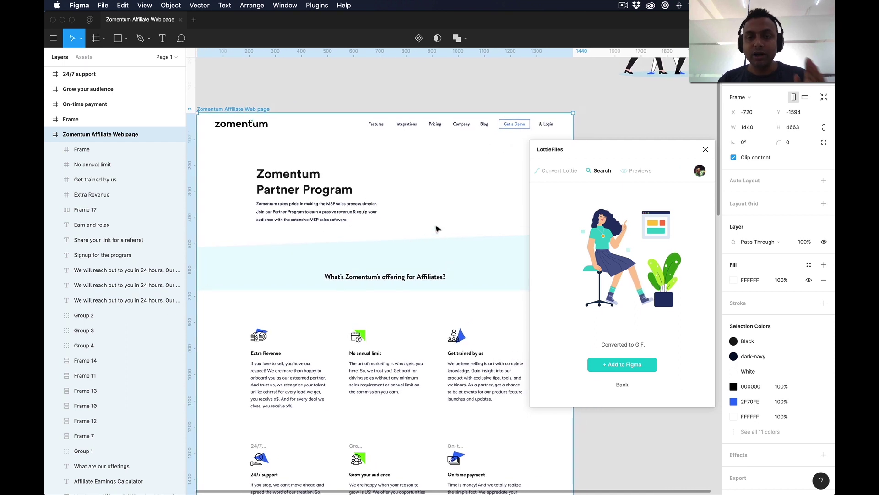
{"action": "key", "text": "Escape"}
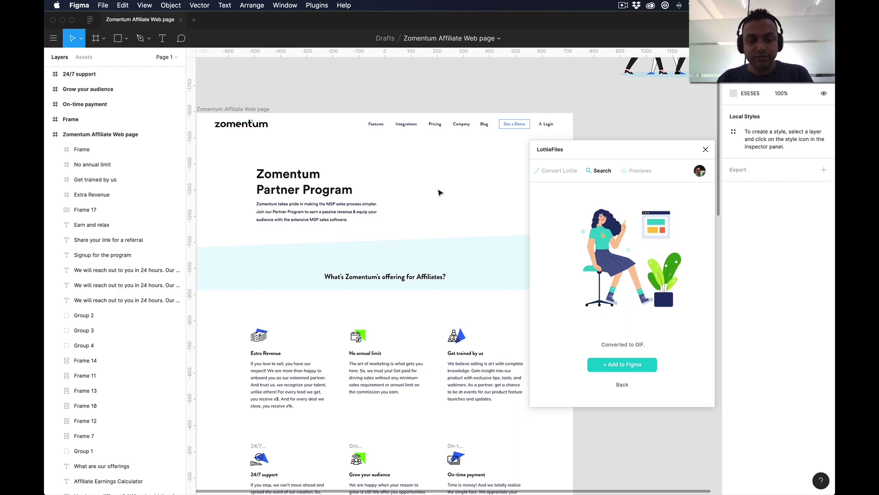
{"action": "key", "text": "r"}
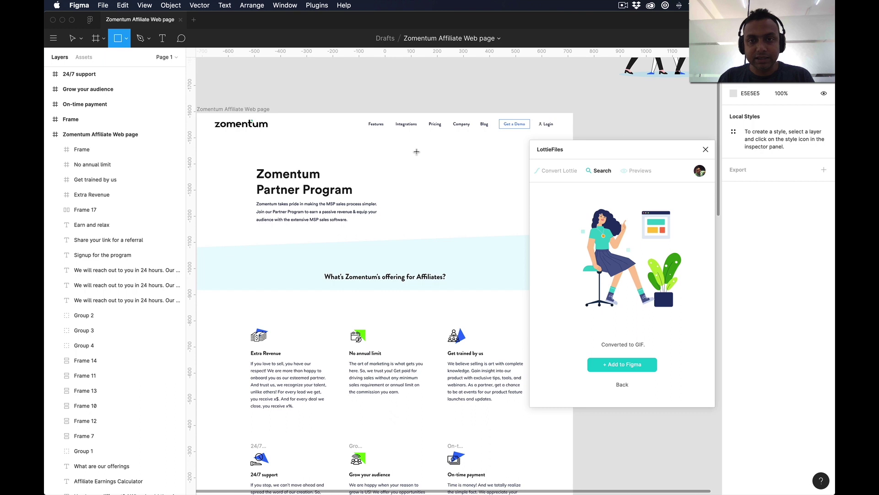
{"action": "mouse_move", "coordinate": [416, 152]}
{"action": "left_mouse_down"}
{"action": "mouse_move", "coordinate": [503, 202]}
{"action": "mouse_move", "coordinate": [515, 223]}
{"action": "left_mouse_up"}
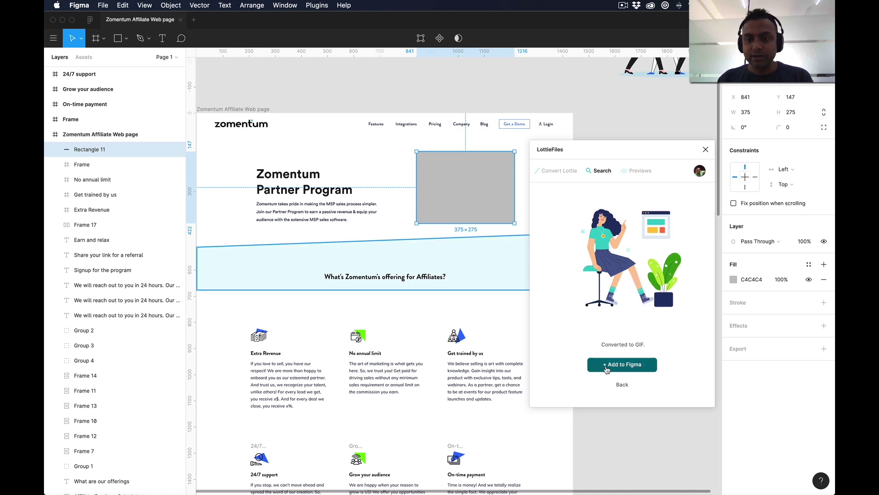
- Add the woman-with-plant GIF into Rectangle 11 and nudge it to X 807, Y 172
{"action": "left_click", "coordinate": [607, 369]}
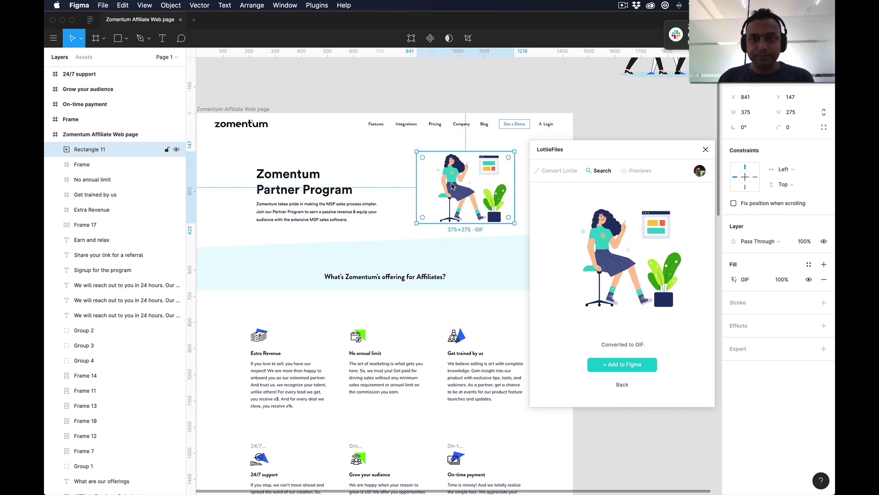
{"action": "left_click_drag", "start_coordinate": [455, 184], "coordinate": [446, 190]}
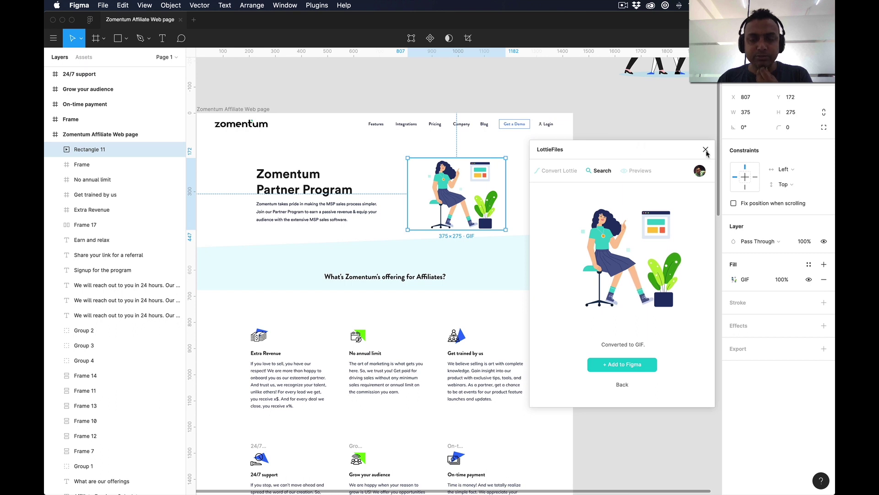
{"action": "left_click_drag", "start_coordinate": [668, 162], "coordinate": [775, 226]}
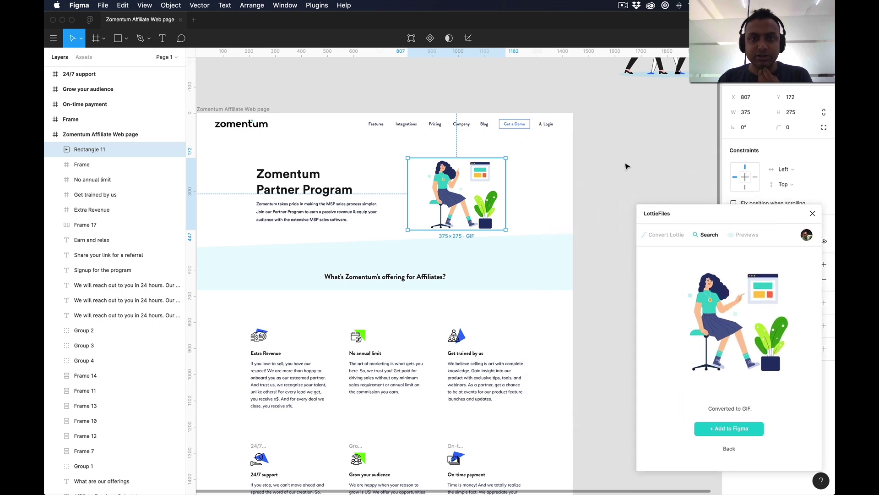
{"action": "left_click", "coordinate": [628, 166]}
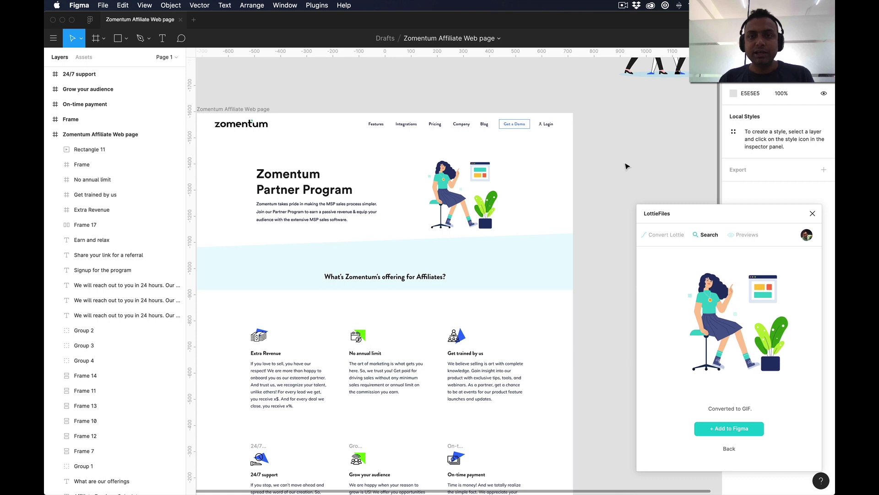
- Select the Zomentum Affiliate Web page frame and preview it in presentation mode
{"action": "left_click", "coordinate": [270, 110]}
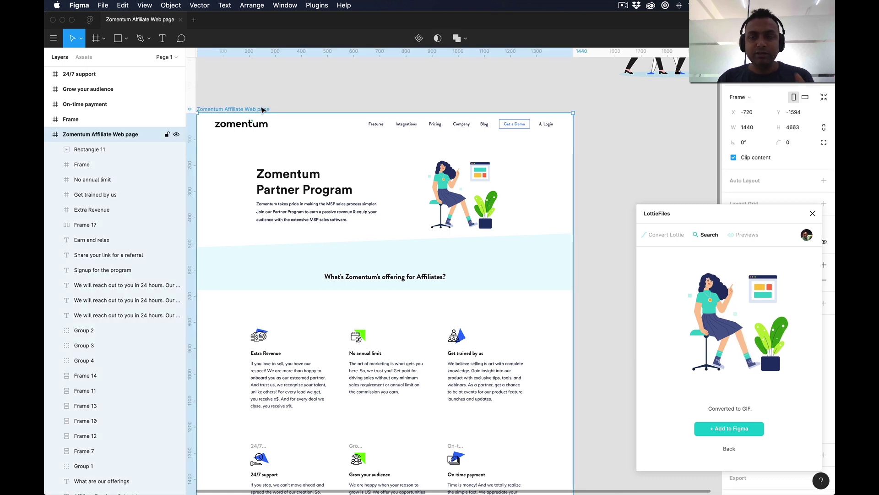
{"action": "scroll", "coordinate": [262, 108], "scroll_direction": "left", "scroll_amount": 1}
{"action": "scroll", "coordinate": [262, 108], "scroll_direction": "left", "scroll_amount": 1}
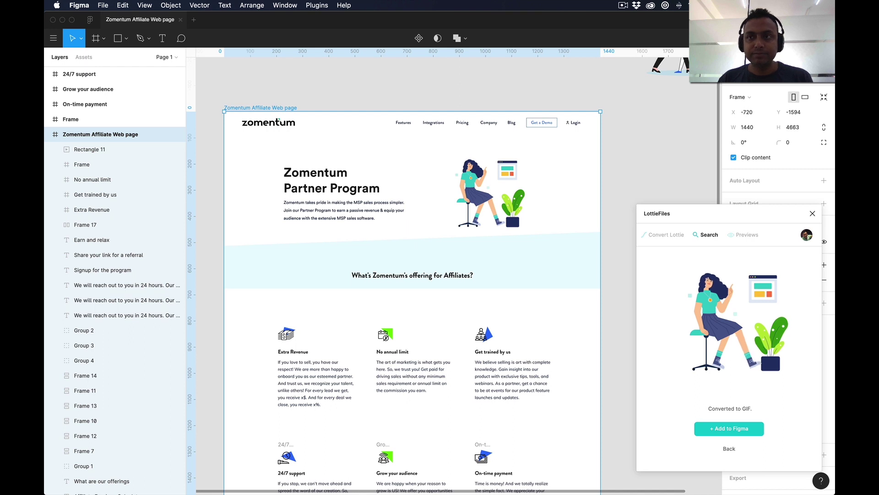
{"action": "left_click", "coordinate": [800, 38]}
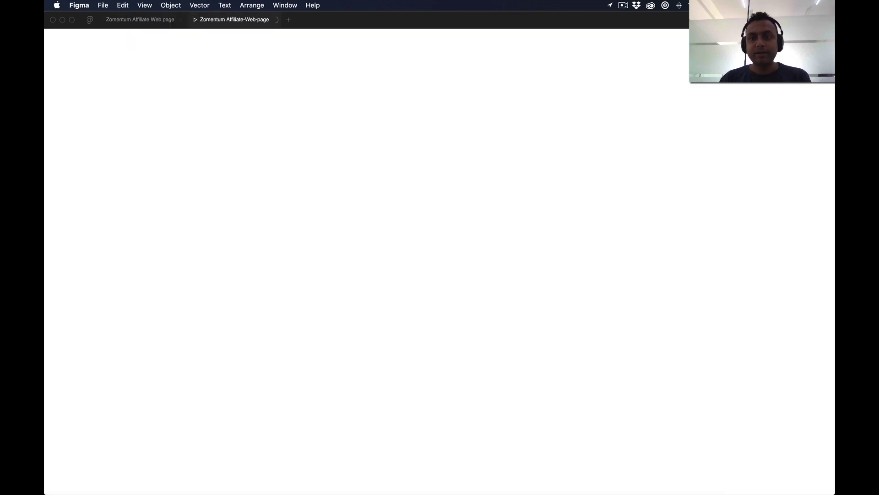